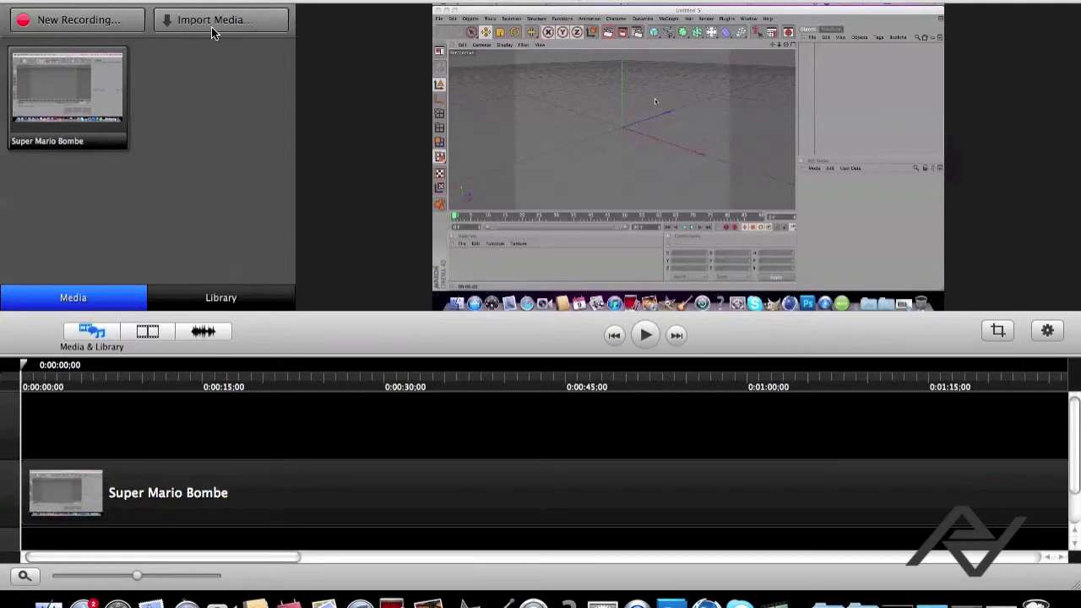
# Import the 'video logo pd.png' image into the Camtasia media bin
pyautogui.click(62, 103)
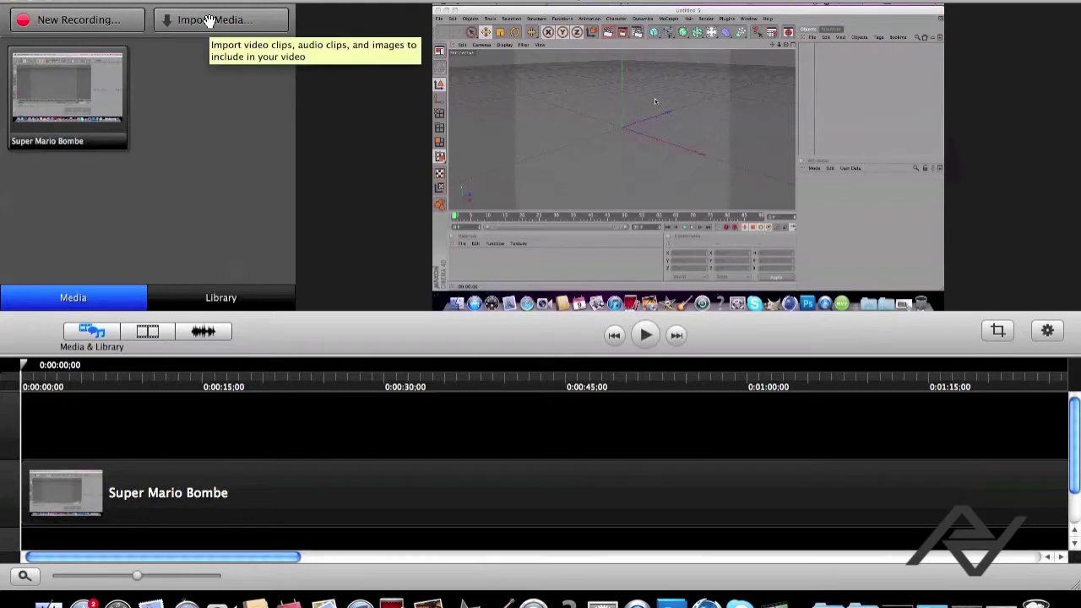
pyautogui.click(209, 19)
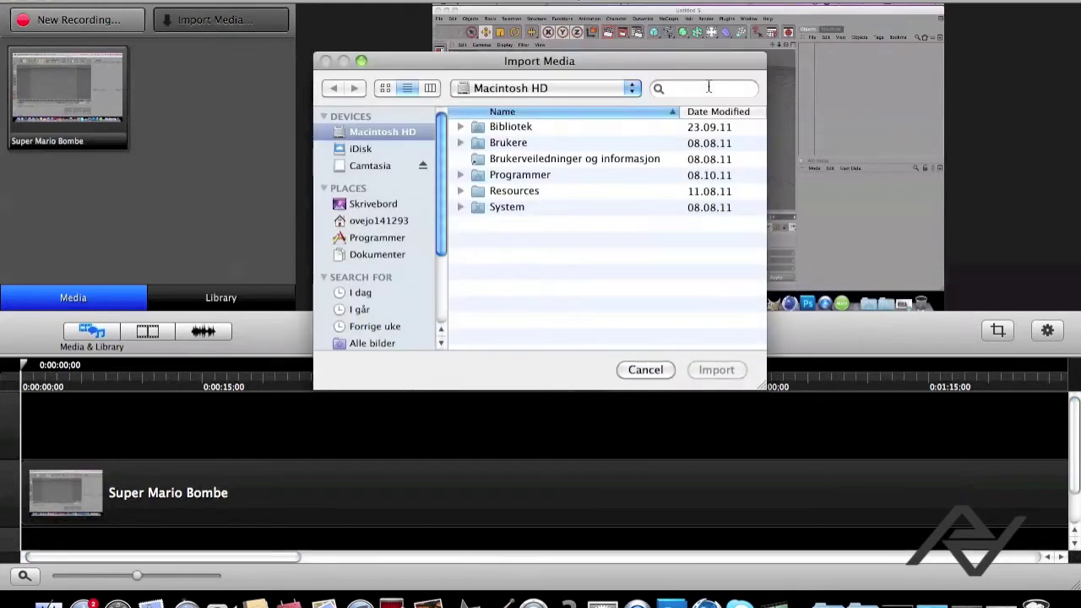
pyautogui.click(709, 87)
pyautogui.write('logo')
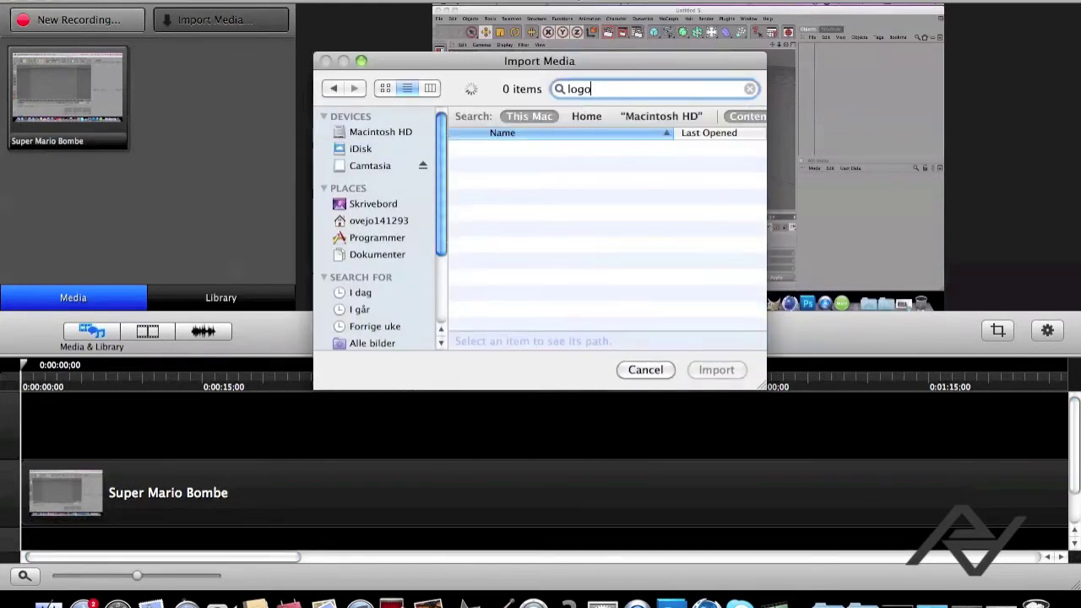
pyautogui.write(' pd')
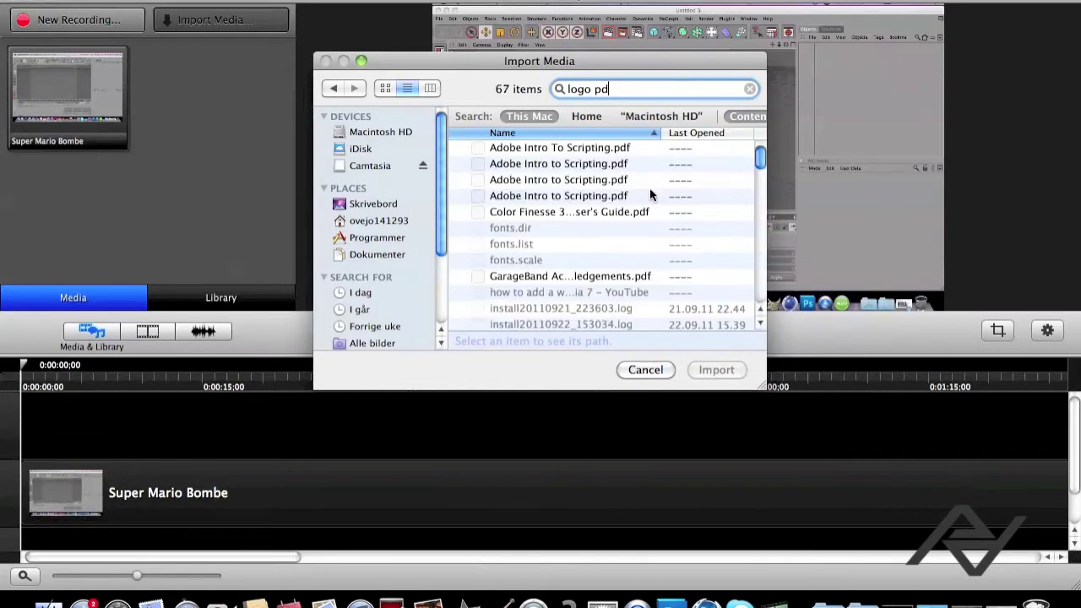
pyautogui.scroll(-15, 649, 187)
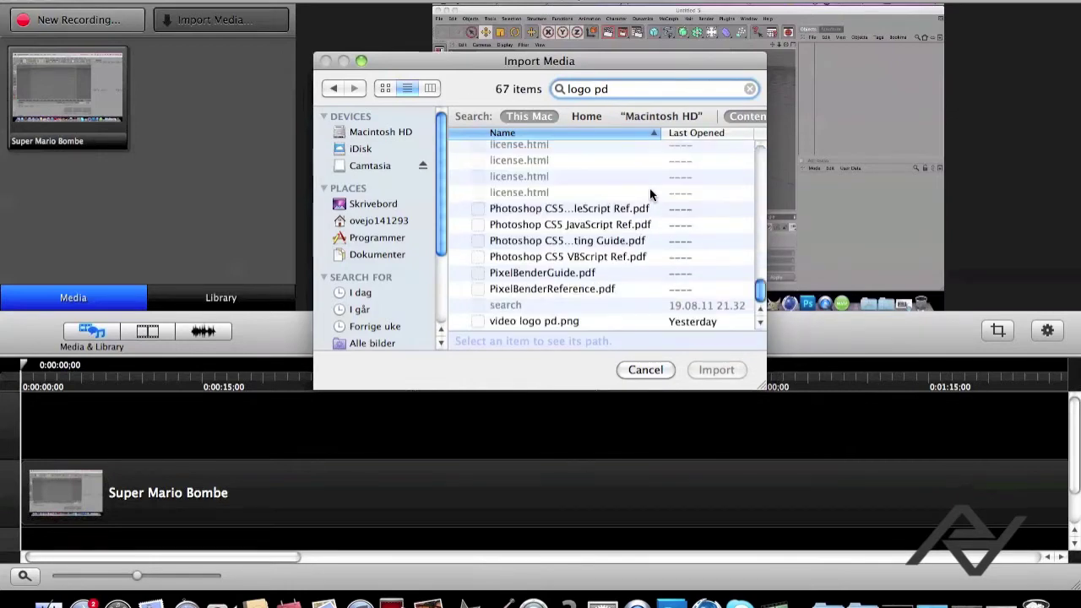
pyautogui.click(550, 320)
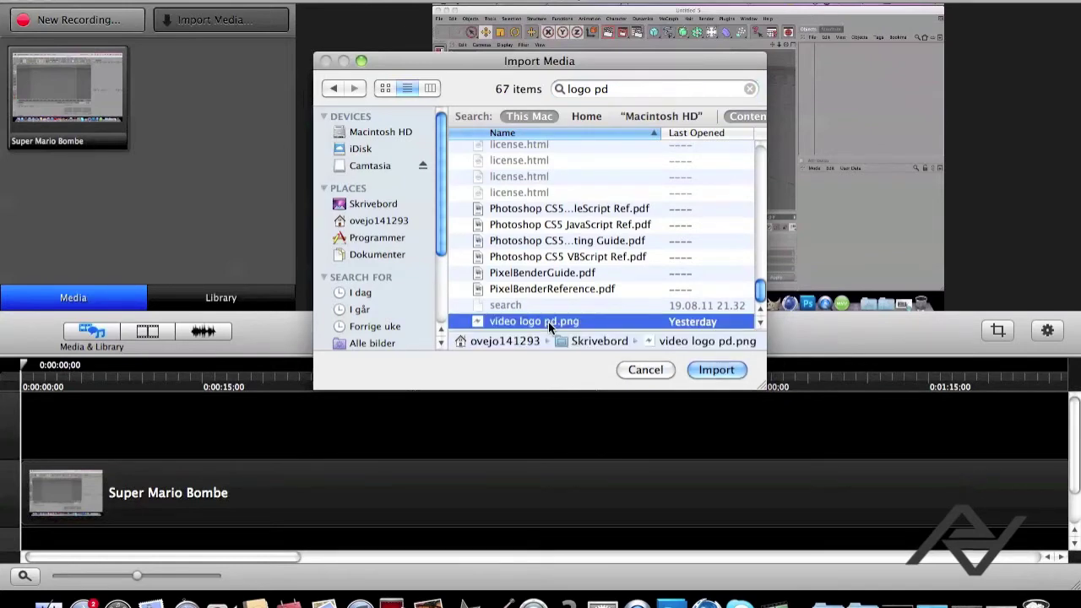
pyautogui.click(708, 371)
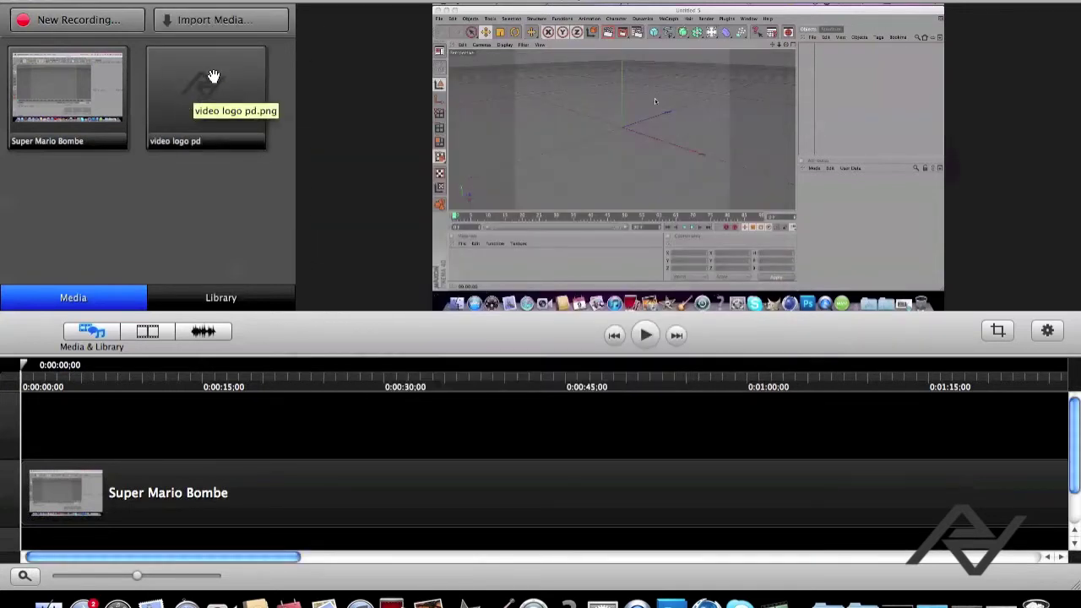
# Drag the video logo pd image onto the canvas as a new track, nudged up-left
pyautogui.click(184, 94)
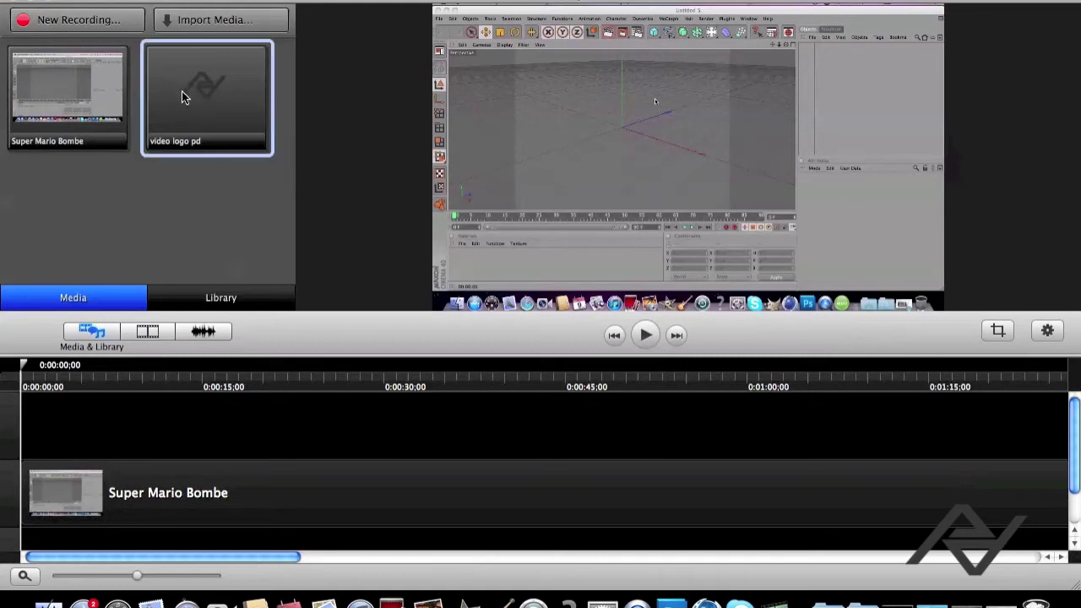
pyautogui.moveTo(184, 94); pyautogui.dragTo(688, 187)
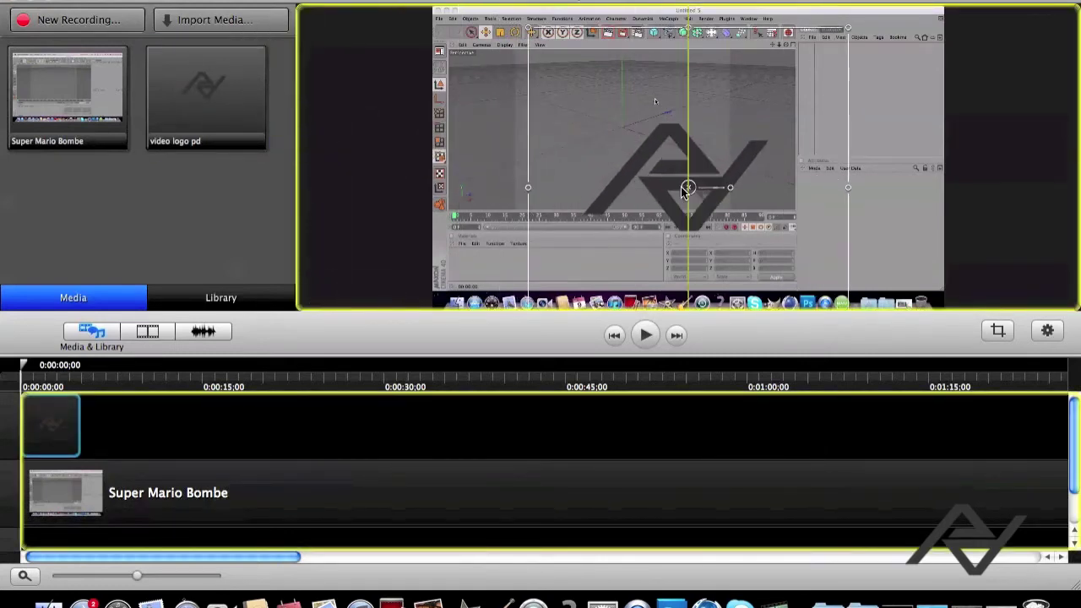
pyautogui.moveTo(614, 93); pyautogui.dragTo(566, 67)
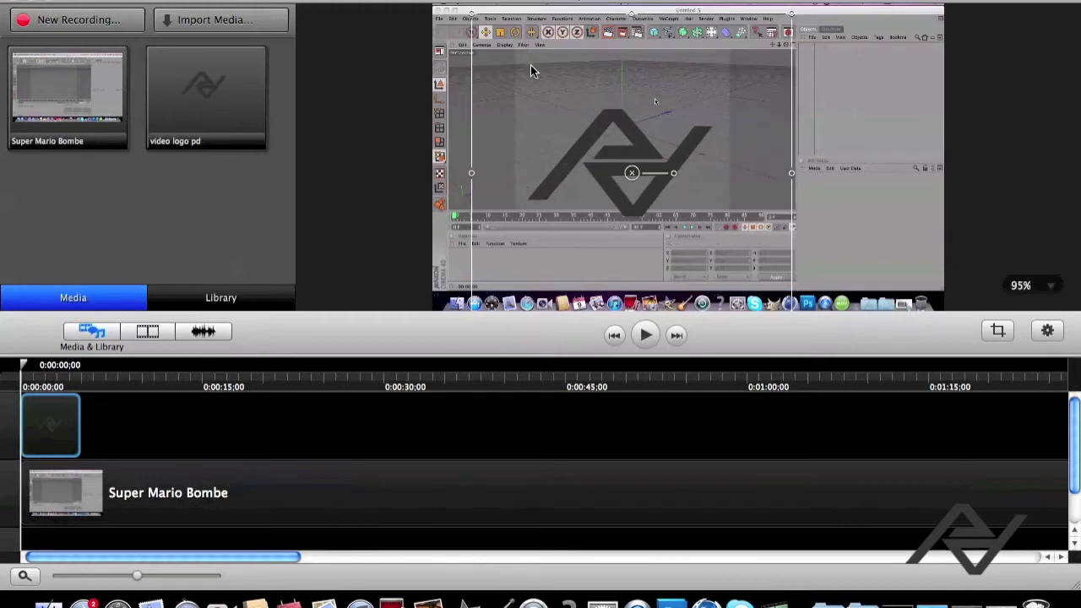
# Shrink the logo into the bottom-right corner and extend its clip to about 28 seconds
pyautogui.moveTo(472, 15); pyautogui.dragTo(640, 169)
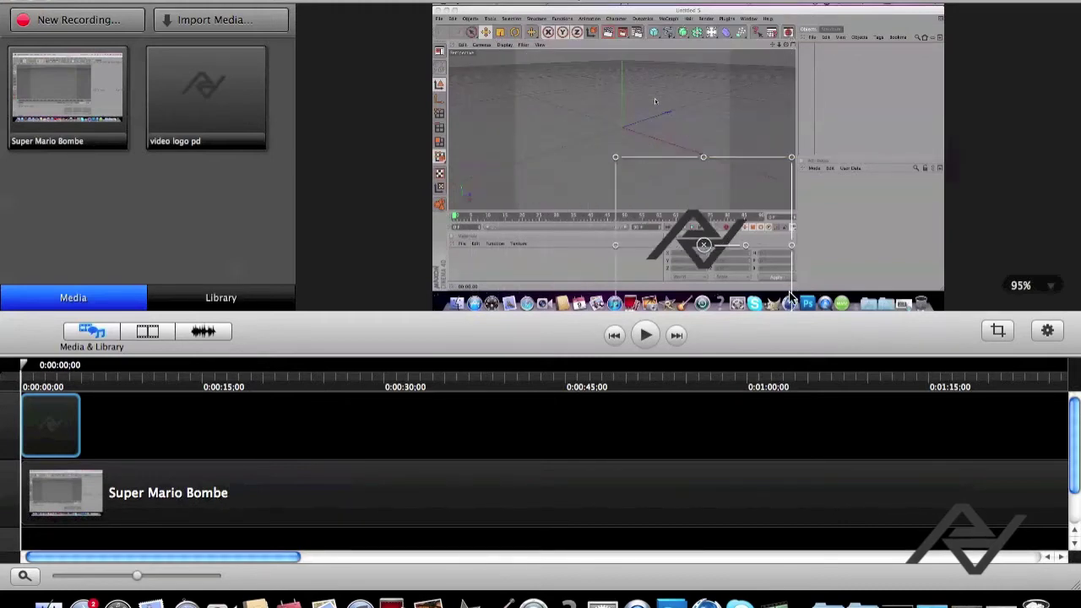
pyautogui.moveTo(752, 174); pyautogui.dragTo(897, 174)
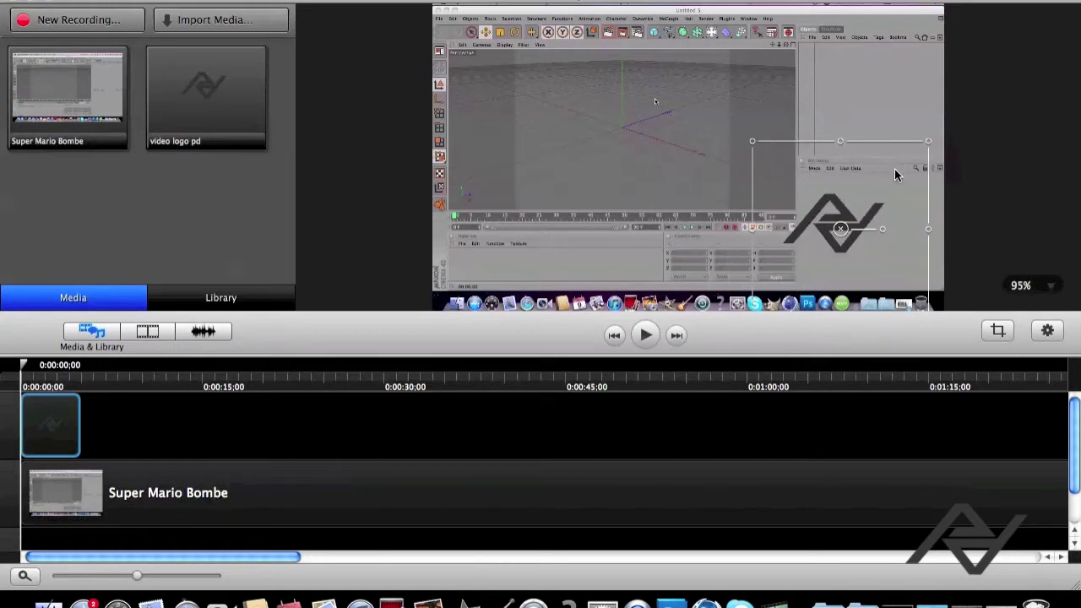
pyautogui.moveTo(759, 154); pyautogui.dragTo(863, 241)
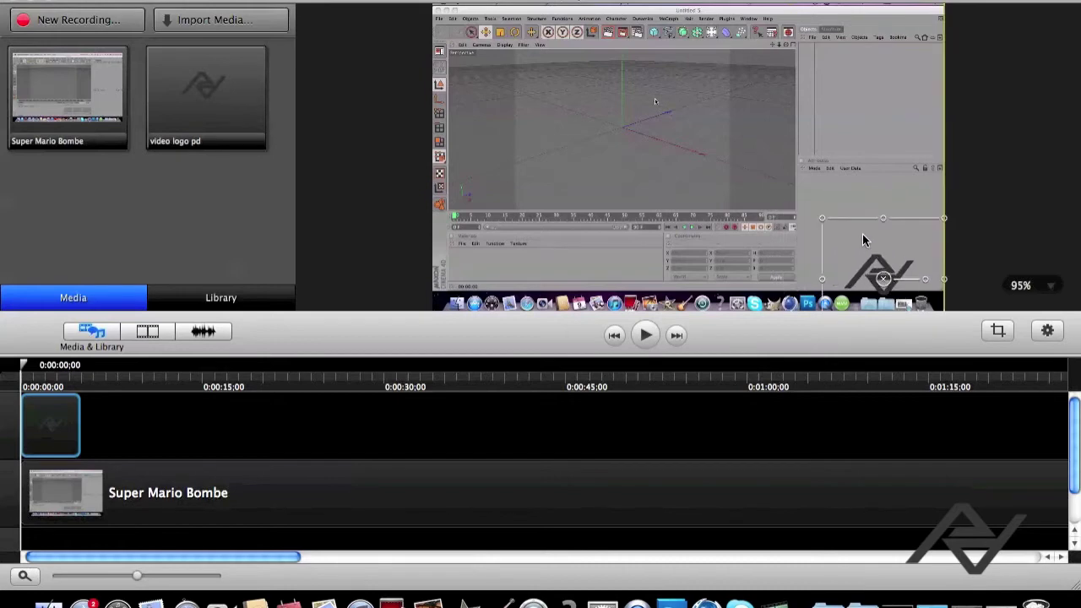
pyautogui.moveTo(863, 240); pyautogui.dragTo(675, 127)
pyautogui.moveTo(615, 96)
pyautogui.mouseDown()
pyautogui.moveTo(578, 88)
pyautogui.moveTo(574, 100)
pyautogui.mouseUp()
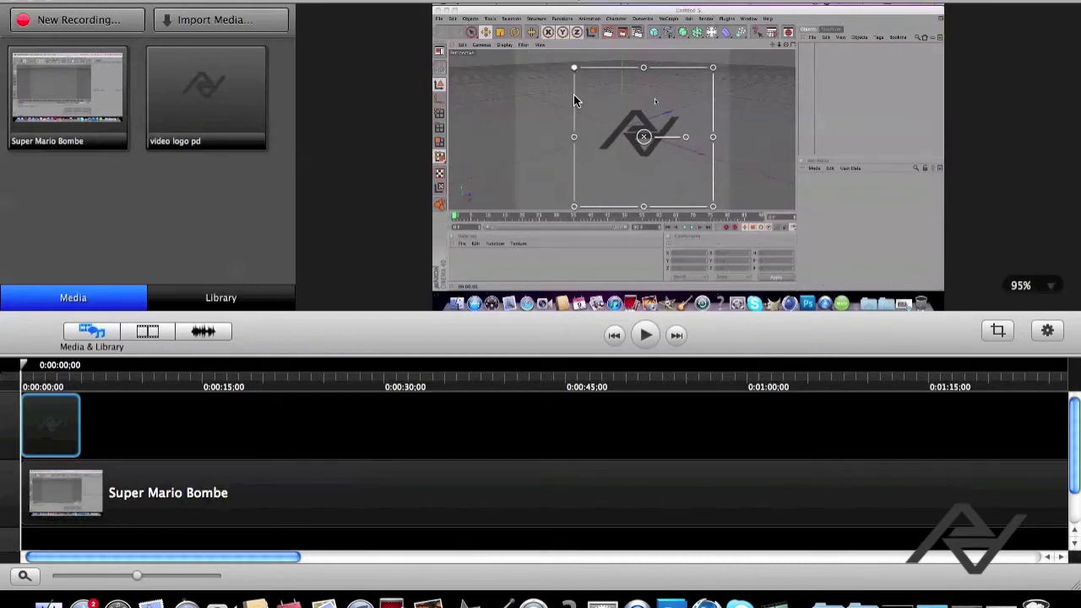
pyautogui.moveTo(606, 93); pyautogui.dragTo(866, 226)
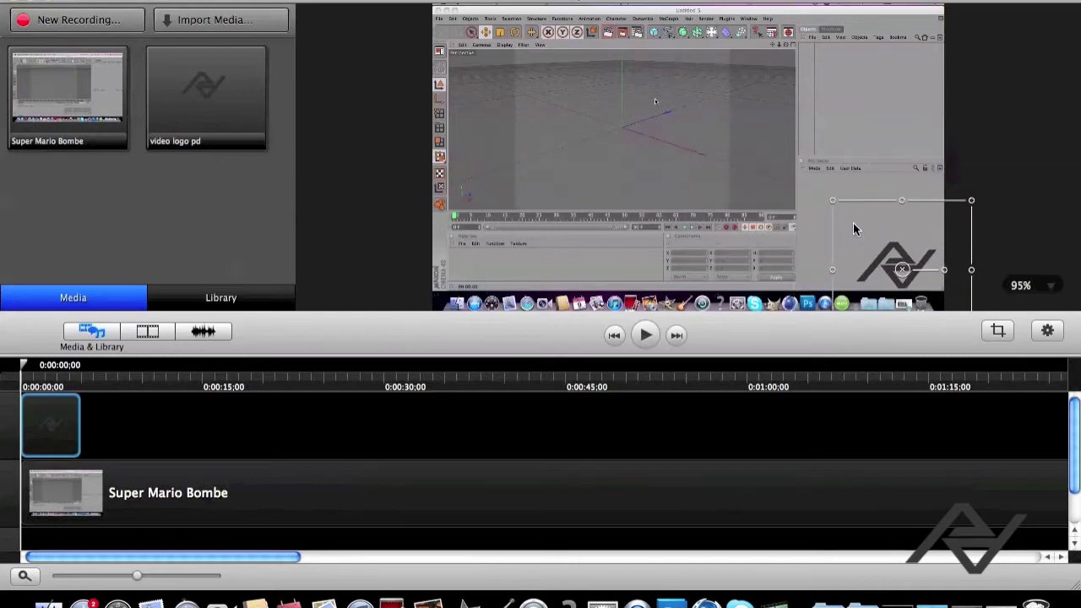
pyautogui.moveTo(79, 454); pyautogui.dragTo(391, 397)
pyautogui.click(647, 335)
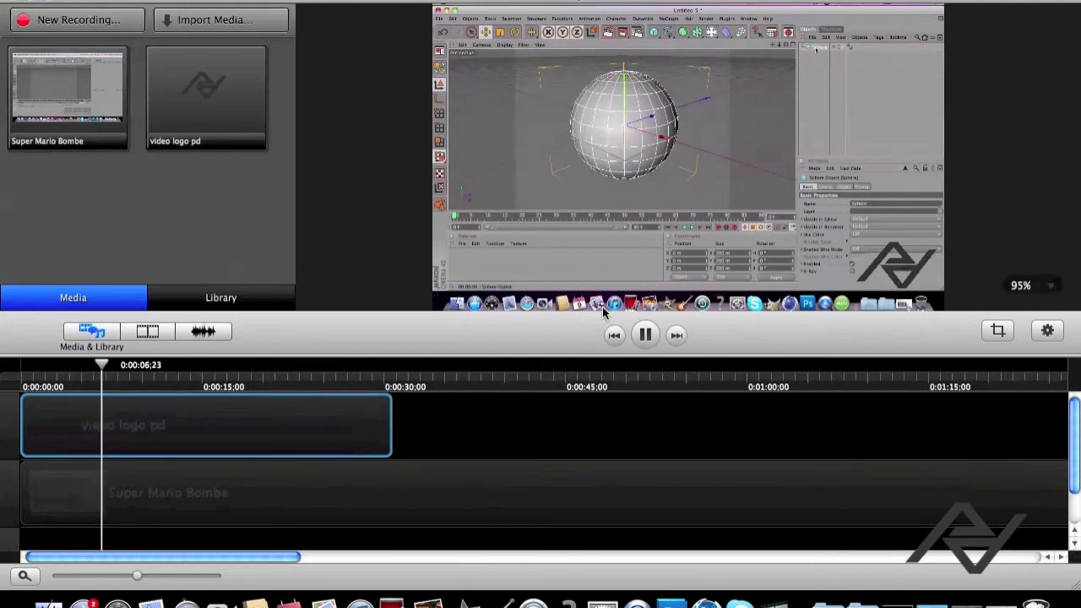
pyautogui.click(647, 335)
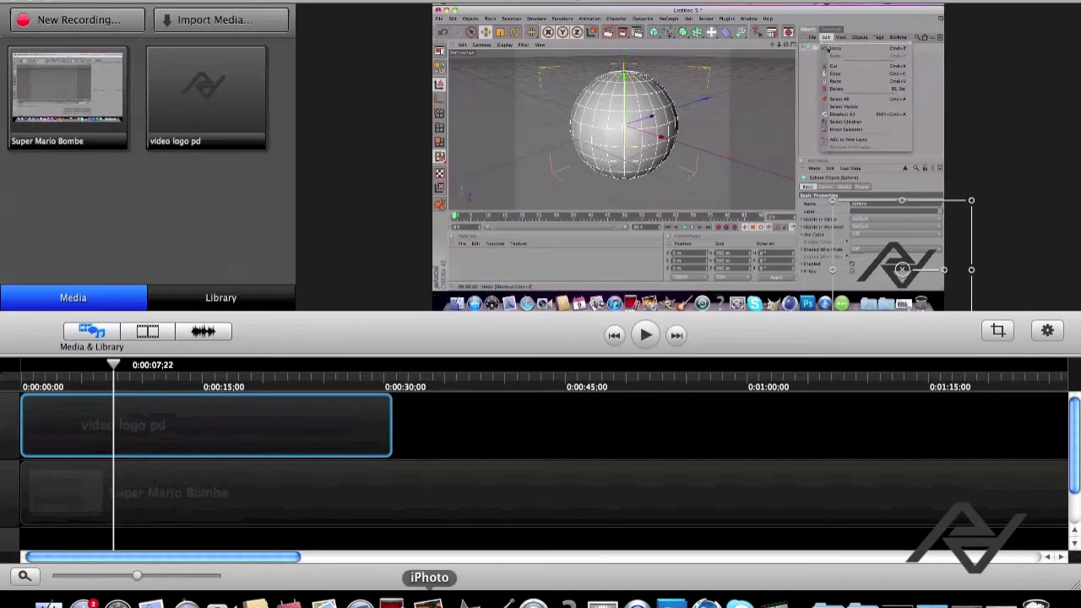
# In iMovie, delete the yellow picture-in-picture logo clip with Slett markering
pyautogui.click(464, 601)
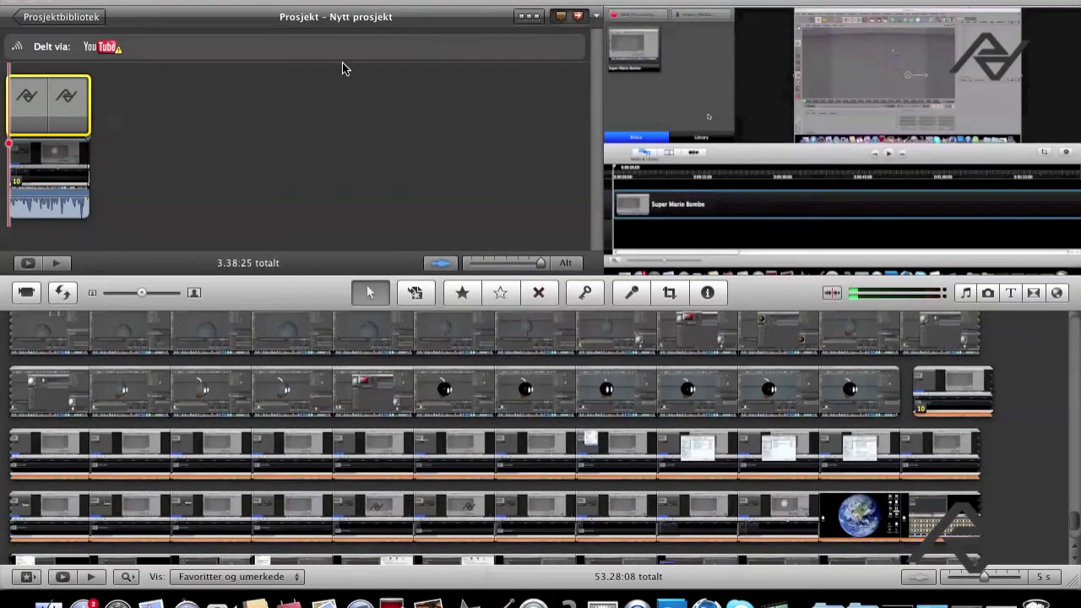
pyautogui.rightClick(45, 124)
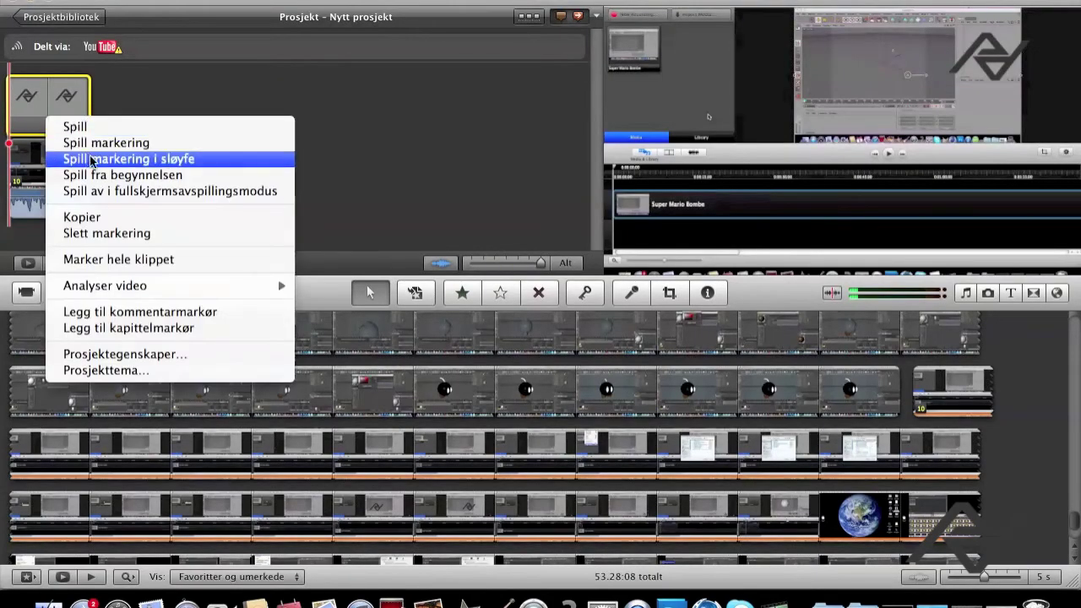
pyautogui.click(96, 234)
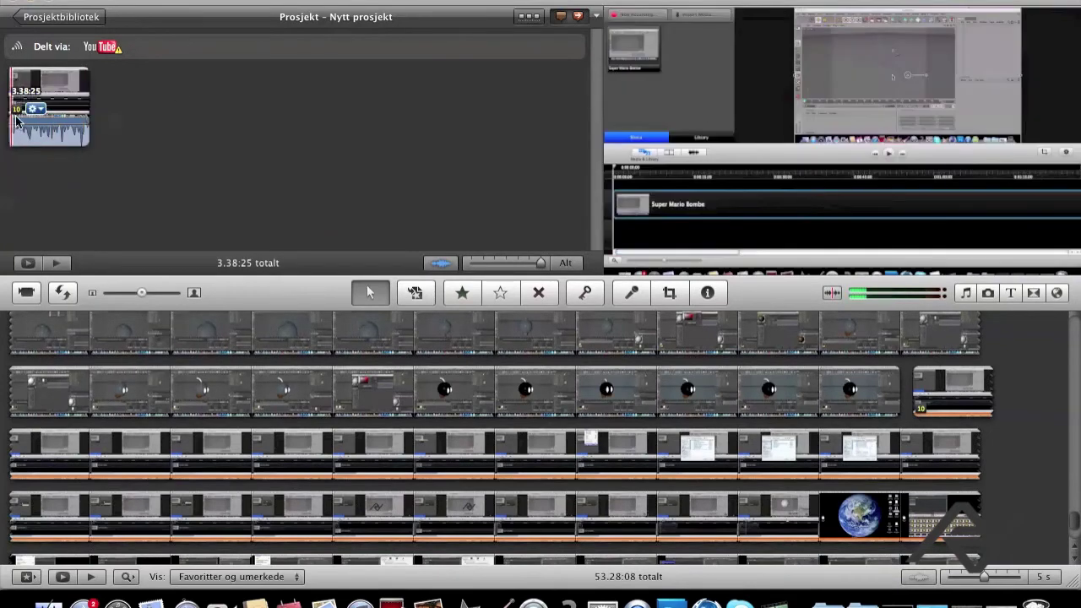
pyautogui.scroll(-5, 855, 388)
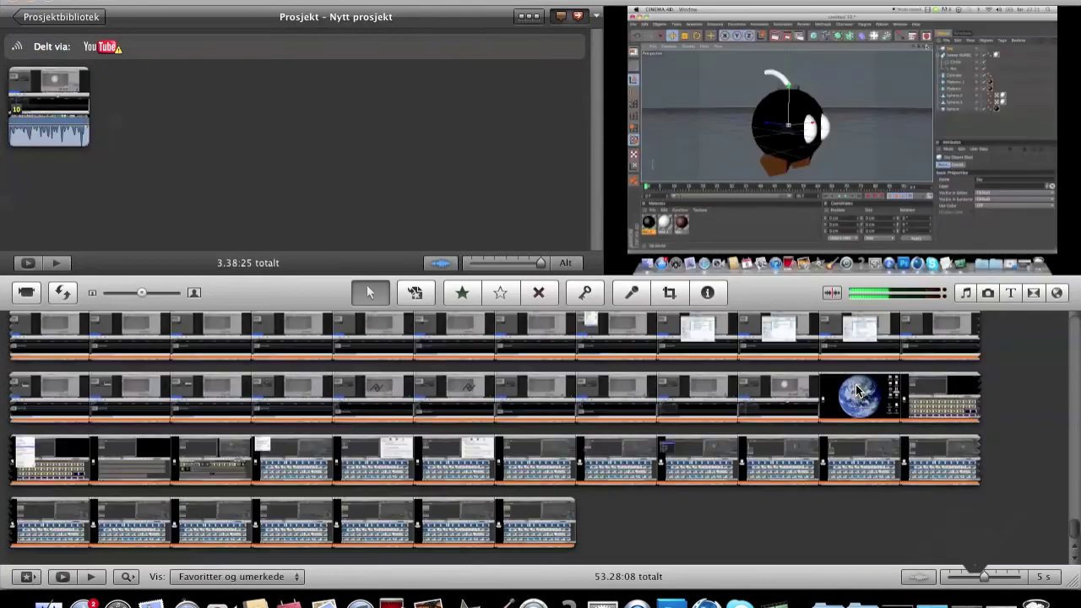
pyautogui.scroll(10, 855, 388)
pyautogui.scroll(5, 855, 390)
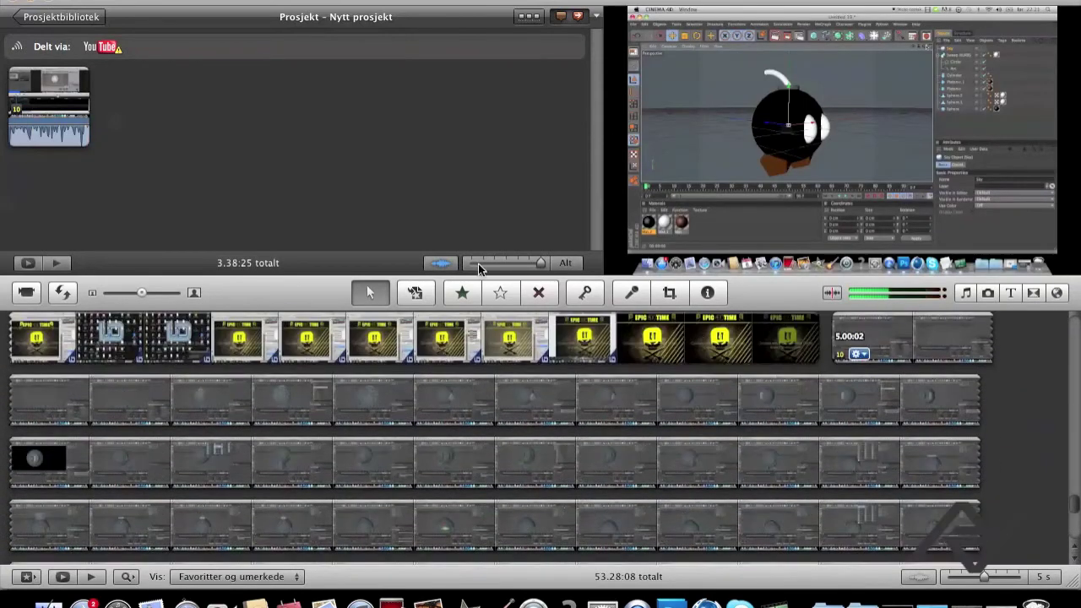
pyautogui.scroll(-10, 432, 372)
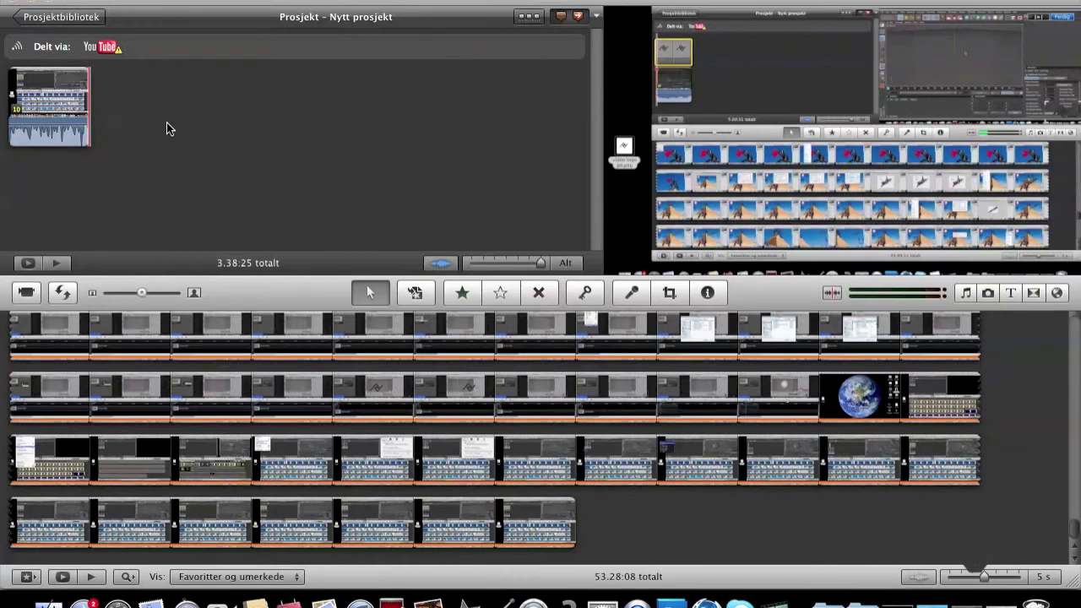
pyautogui.click(63, 2)
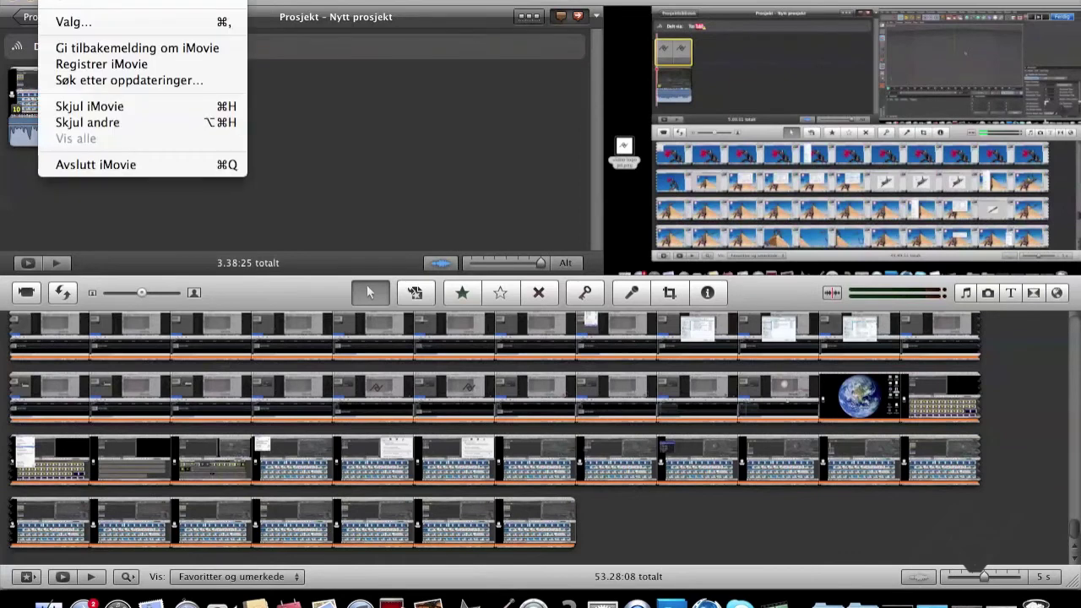
pyautogui.click(67, 24)
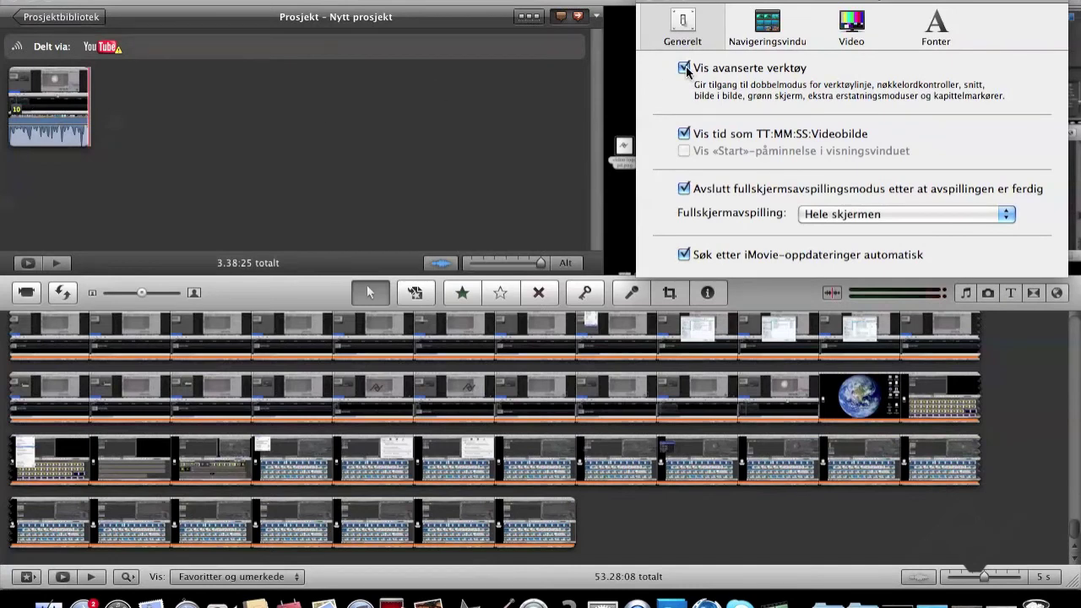
pyautogui.click(655, 1)
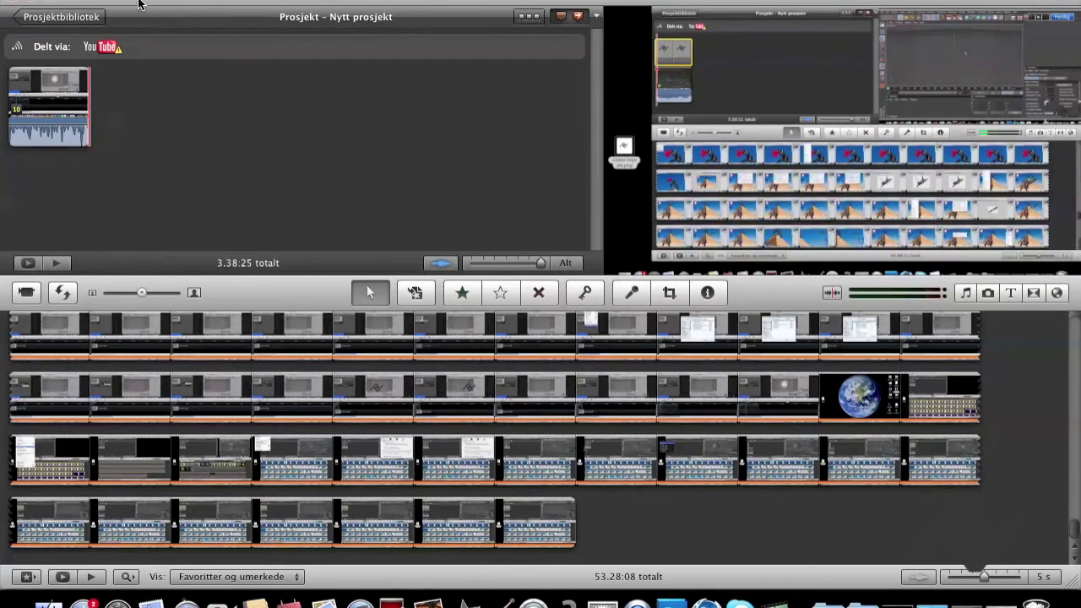
pyautogui.moveTo(139, 3); pyautogui.dragTo(221, 3)
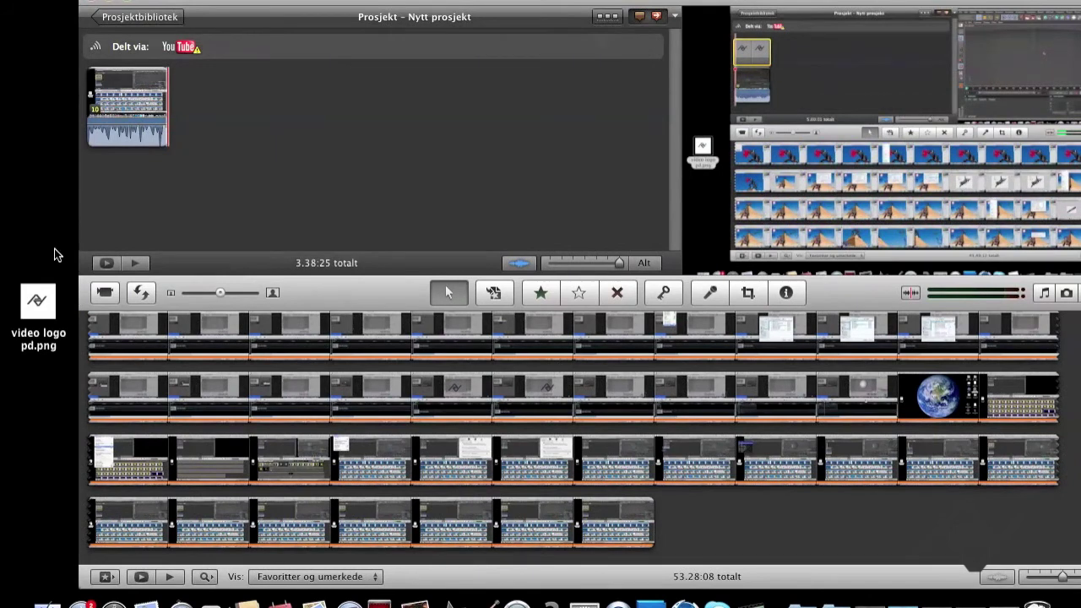
# Drop video logo pd.png from the desktop onto the clip as a Bilde i bilde overlay
pyautogui.moveTo(37, 311)
pyautogui.mouseDown()
pyautogui.moveTo(71, 167)
pyautogui.moveTo(123, 105)
pyautogui.mouseUp()
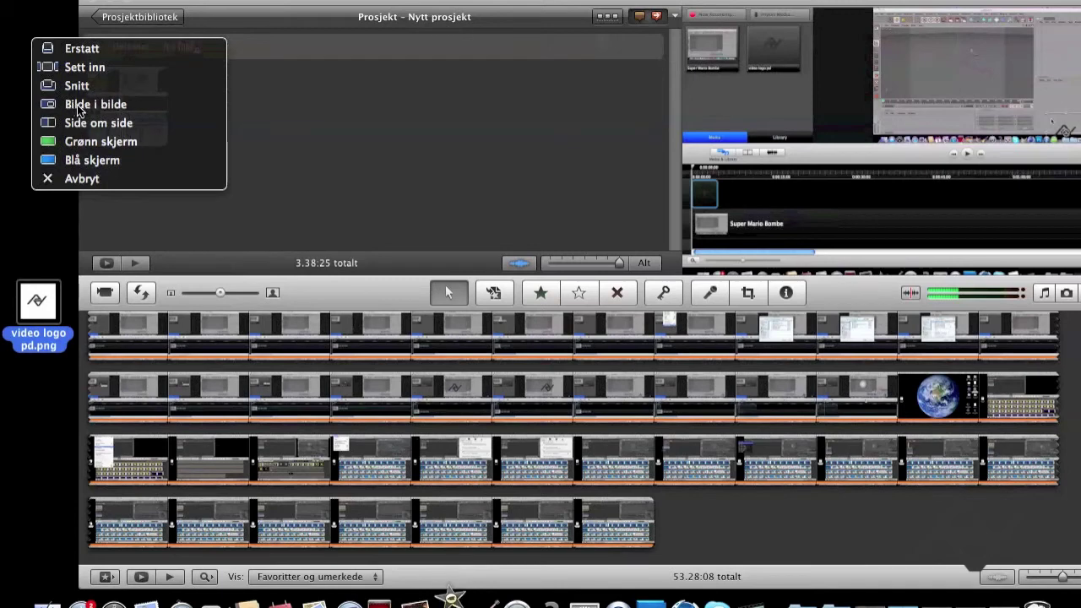
pyautogui.click(93, 105)
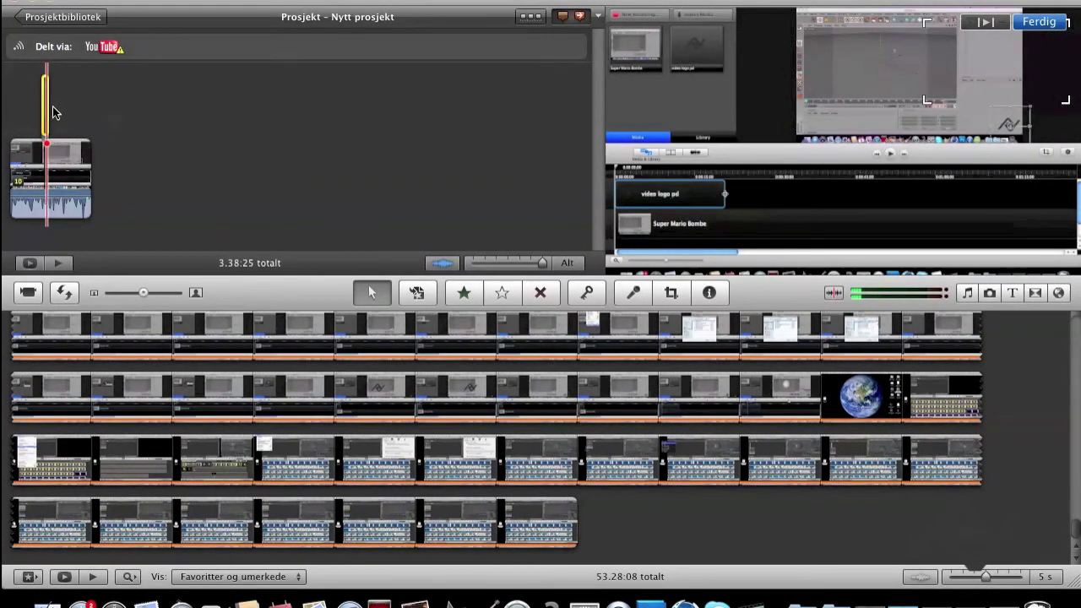
# Align the PiP logo to the clip start, set its duration in the Inspector, and move it bottom-right
pyautogui.moveTo(48, 110)
pyautogui.mouseDown()
pyautogui.moveTo(101, 115)
pyautogui.moveTo(7, 118)
pyautogui.mouseUp()
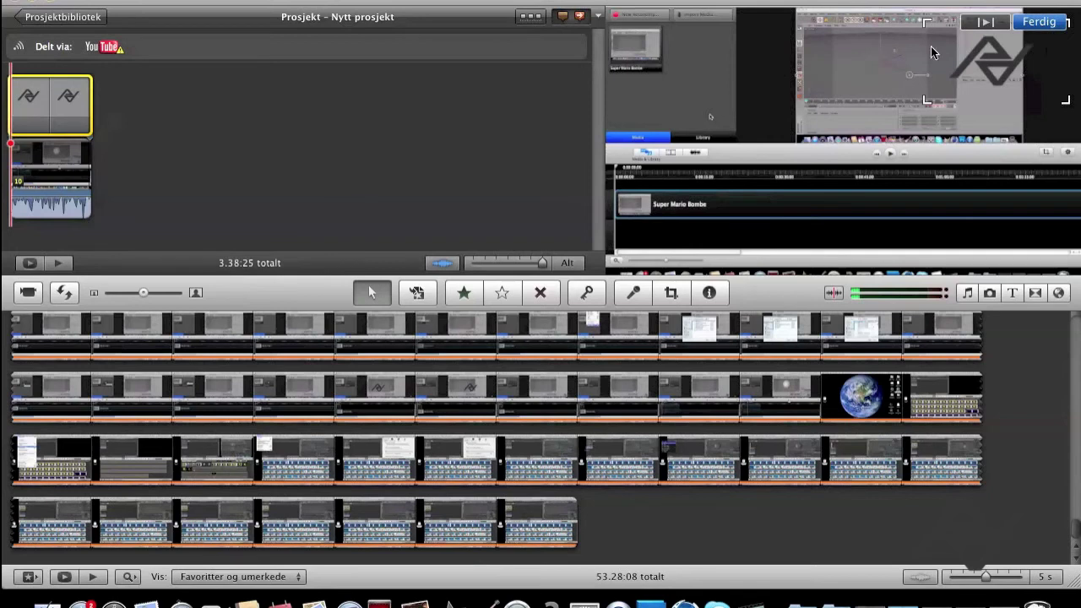
pyautogui.press('i')
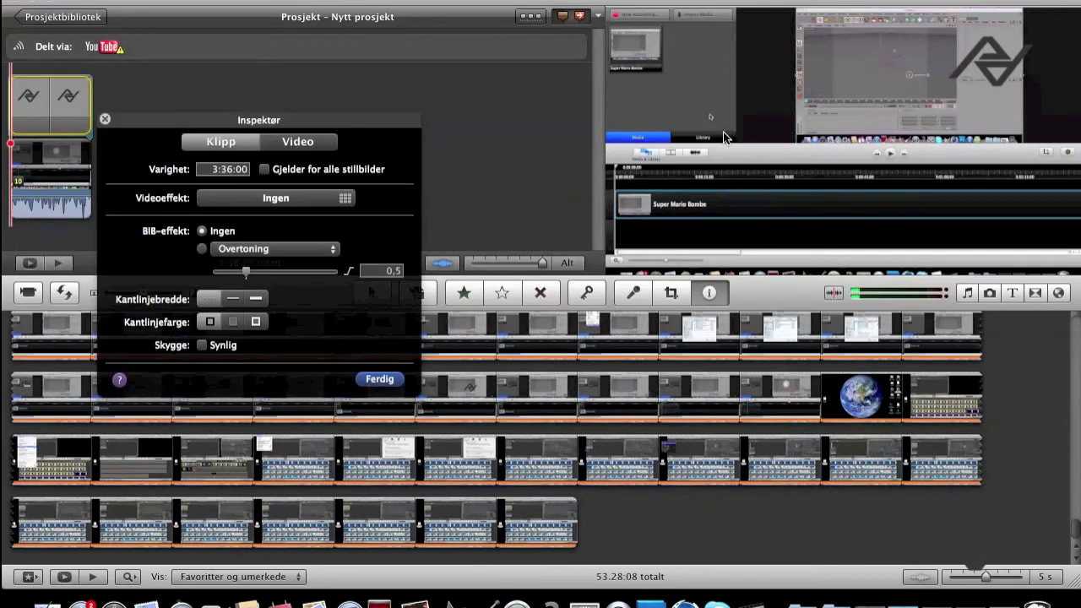
pyautogui.click(105, 122)
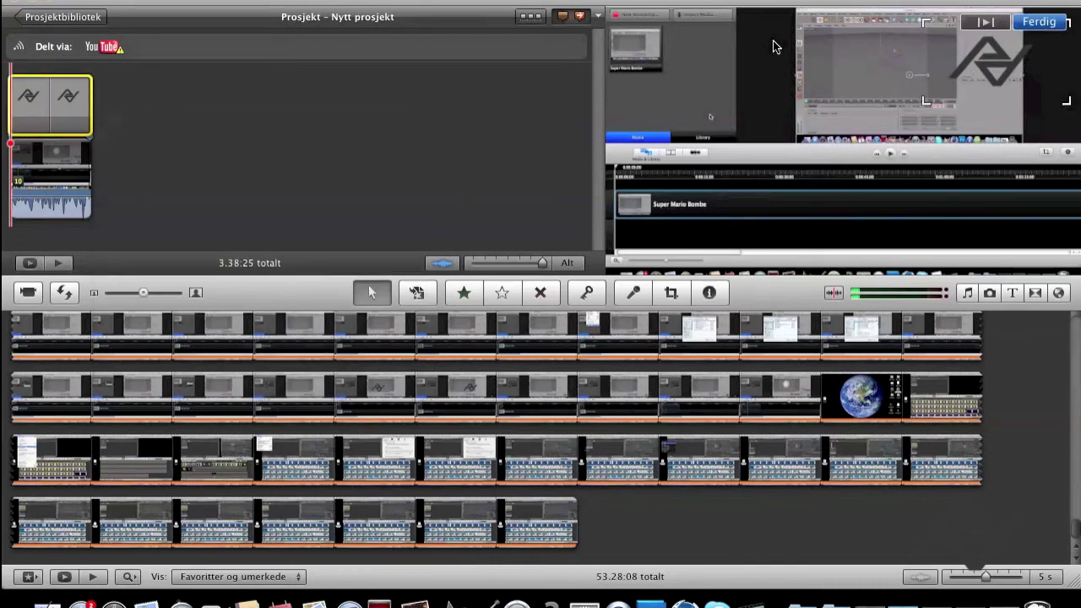
pyautogui.moveTo(788, 163)
pyautogui.mouseDown()
pyautogui.moveTo(758, 87)
pyautogui.moveTo(1059, 222)
pyautogui.mouseUp()
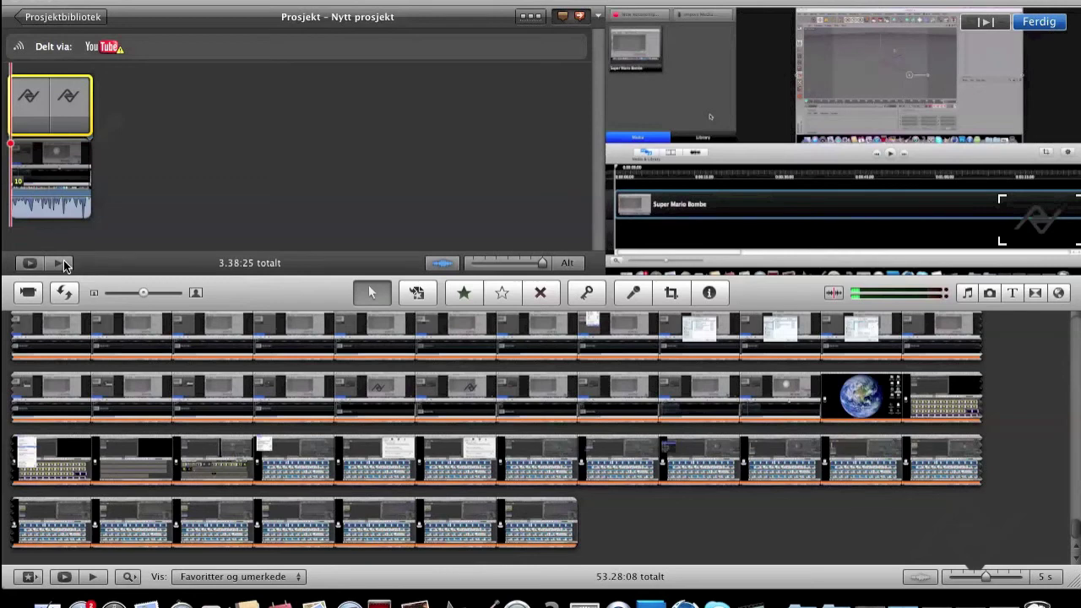
pyautogui.press('XF86AudioRaiseVolume')
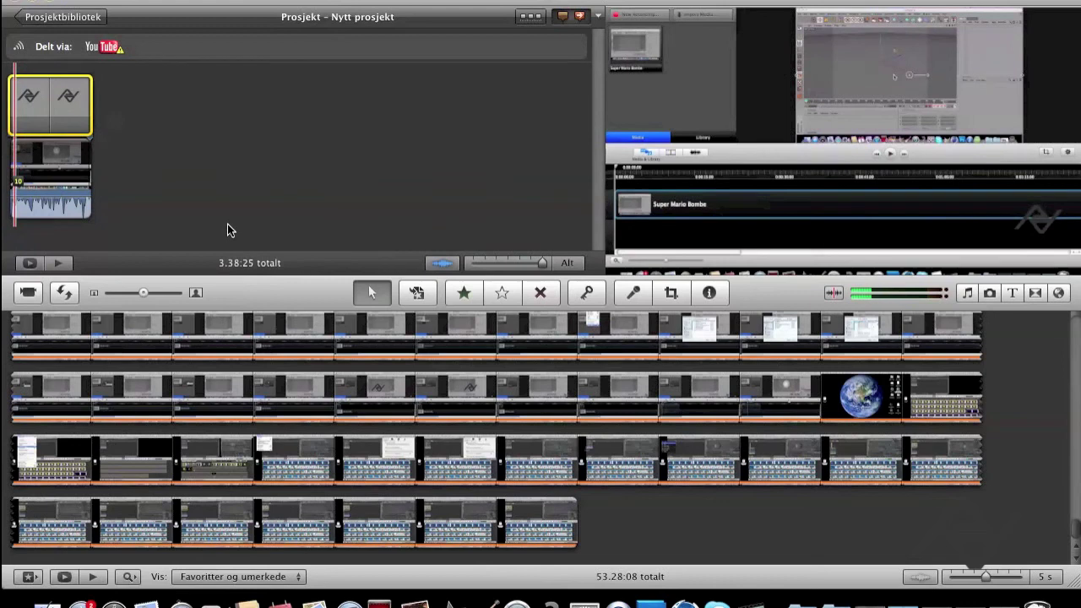
pyautogui.press('c')
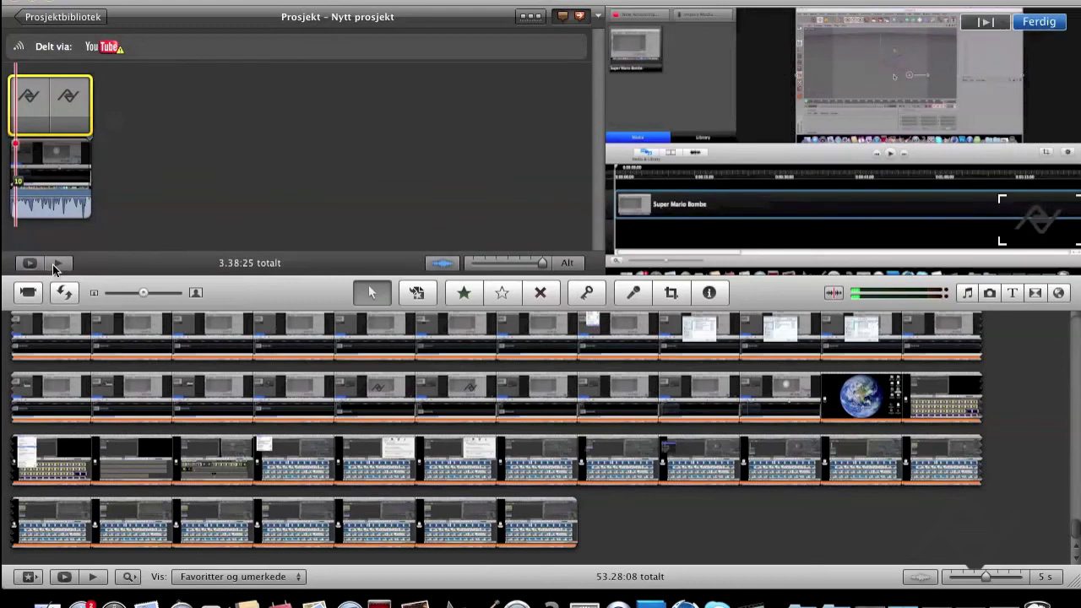